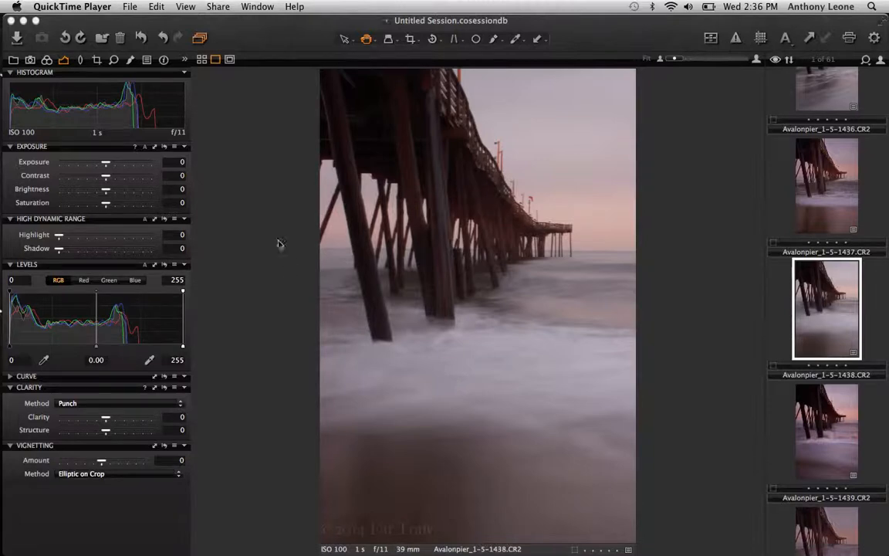
pyautogui.scroll(-8, 835, 289)
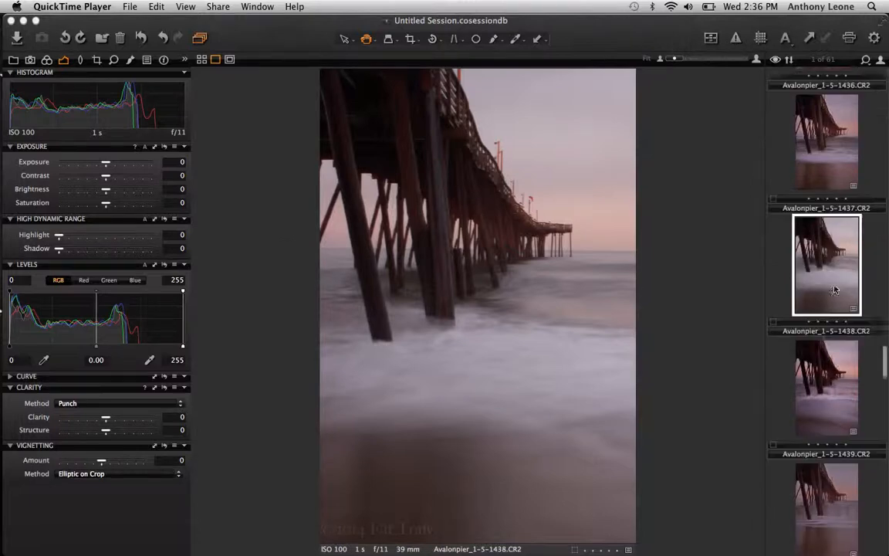
pyautogui.scroll(5, 835, 289)
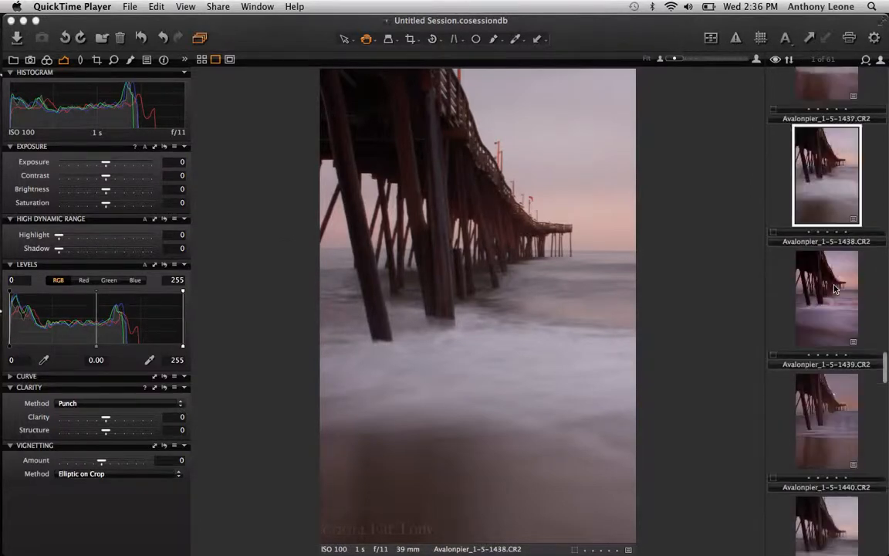
pyautogui.scroll(3, 834, 289)
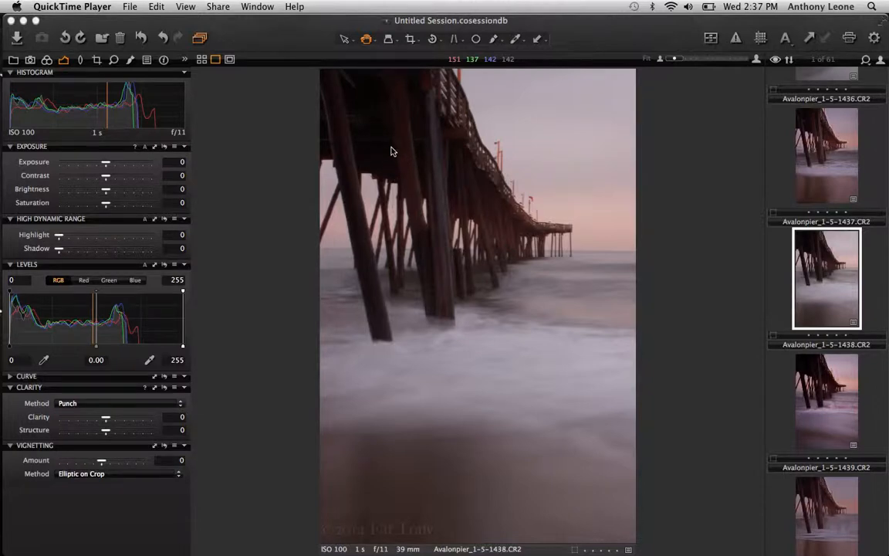
# - Set the pier photo's base tones to Shadow 22, Saturation 25 and Contrast 4
pyautogui.click(61, 252)
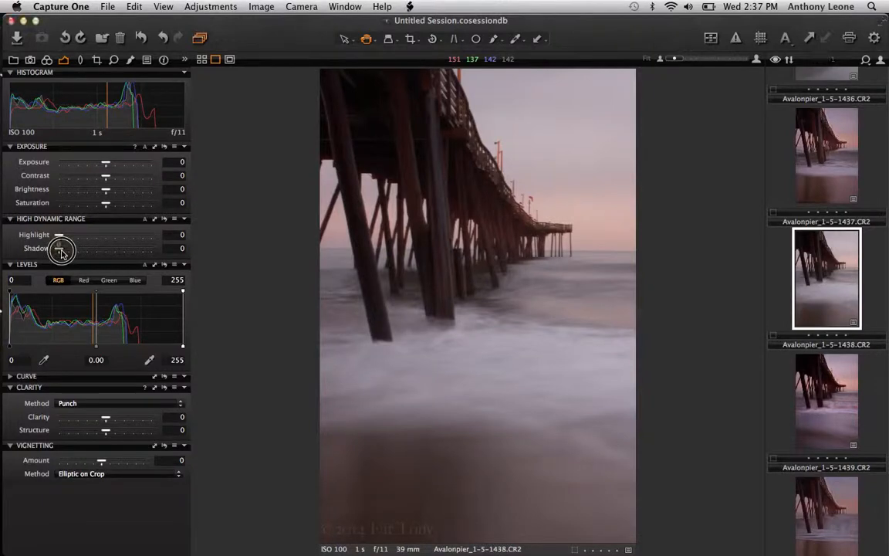
pyautogui.moveTo(61, 253); pyautogui.dragTo(81, 249)
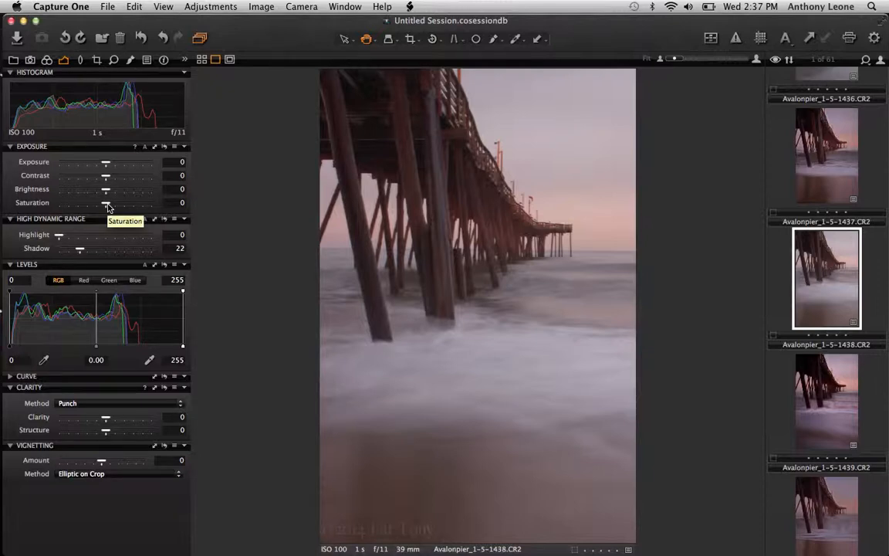
pyautogui.moveTo(107, 204); pyautogui.dragTo(117, 203)
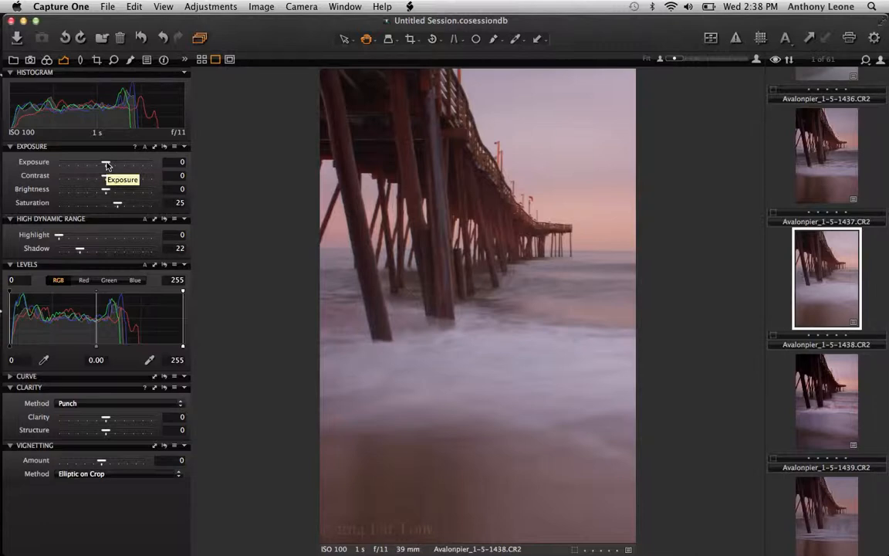
pyautogui.moveTo(106, 177); pyautogui.dragTo(110, 178)
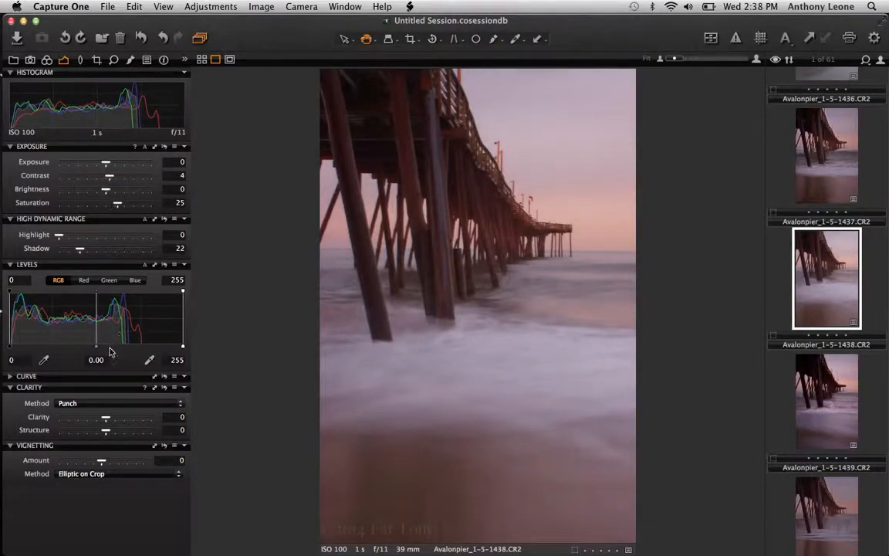
# - Set the pier photo's Clarity to 24 and Structure to 37, using the Punch method
pyautogui.moveTo(106, 419); pyautogui.dragTo(106, 420)
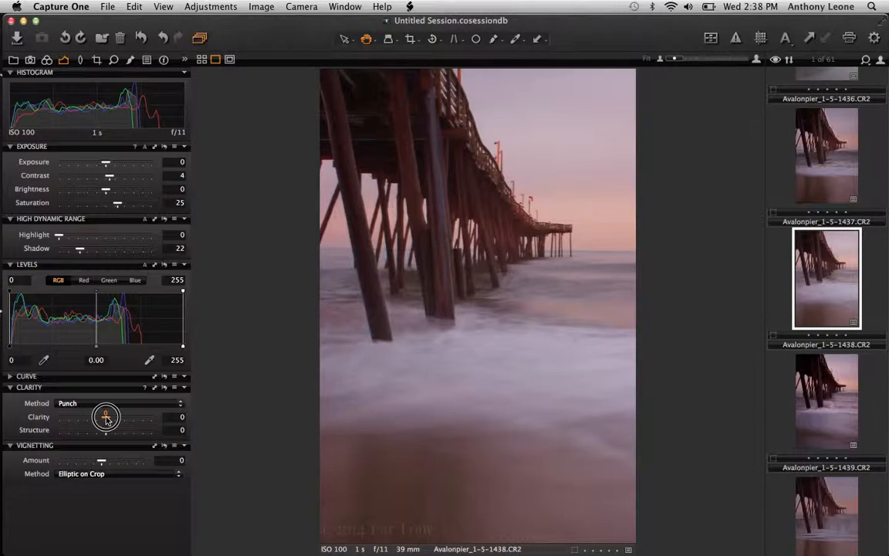
pyautogui.moveTo(107, 418); pyautogui.dragTo(106, 418)
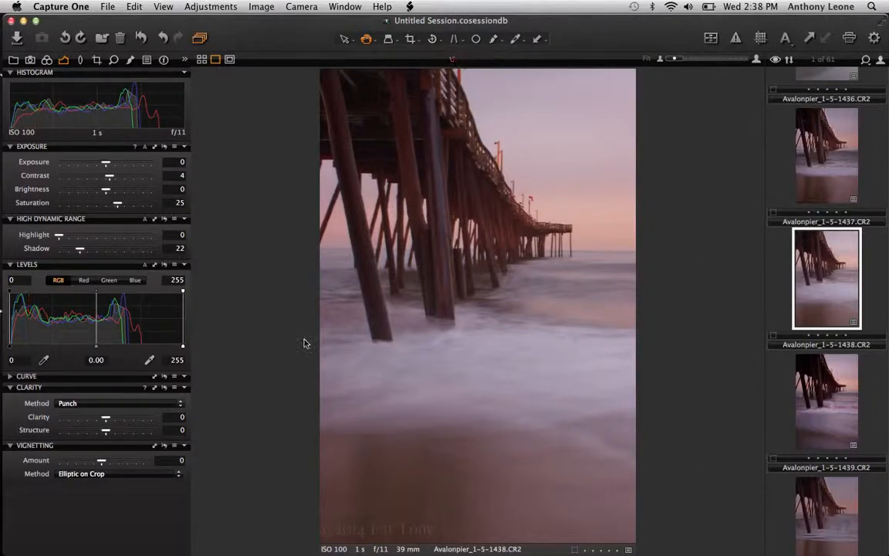
pyautogui.click(107, 419)
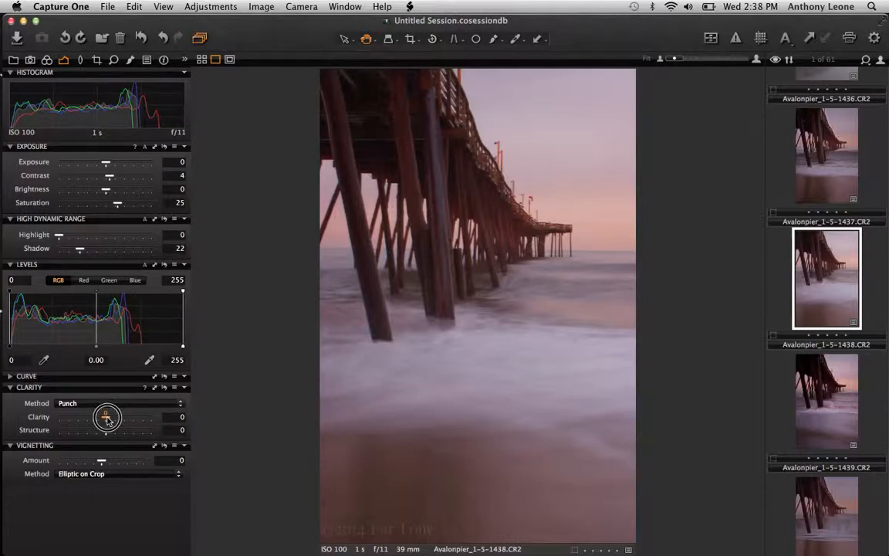
pyautogui.moveTo(107, 419); pyautogui.dragTo(118, 421)
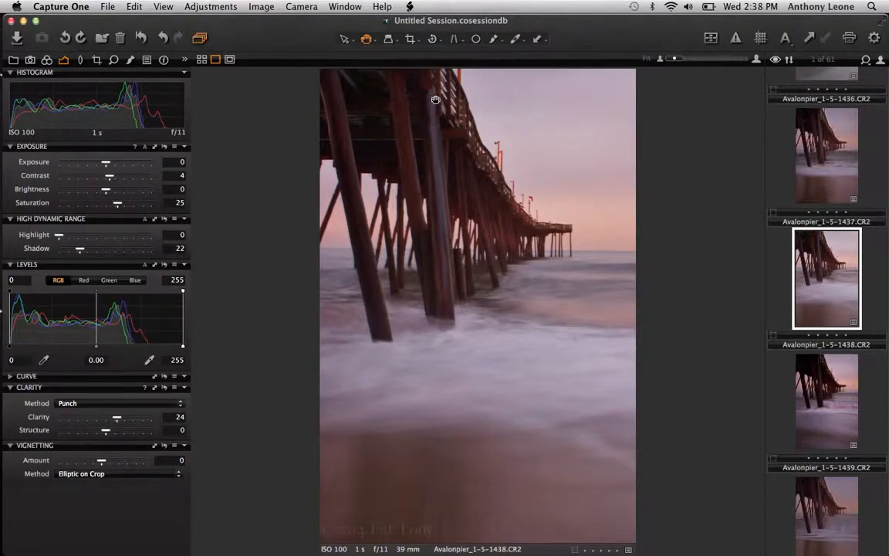
pyautogui.click(108, 431)
pyautogui.moveTo(108, 432); pyautogui.dragTo(125, 431)
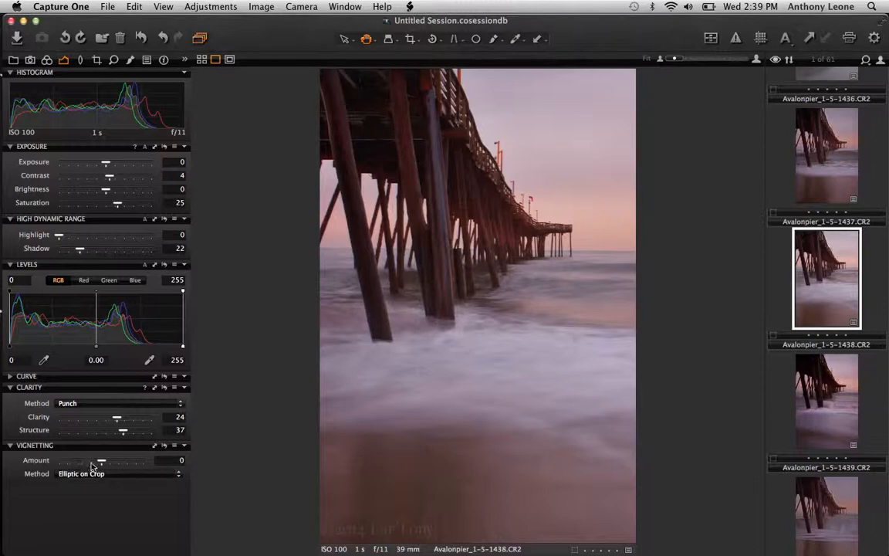
# - Darken the photo's edges with an Elliptic on Crop vignette of -0.76 EV
pyautogui.moveTo(101, 461); pyautogui.dragTo(91, 463)
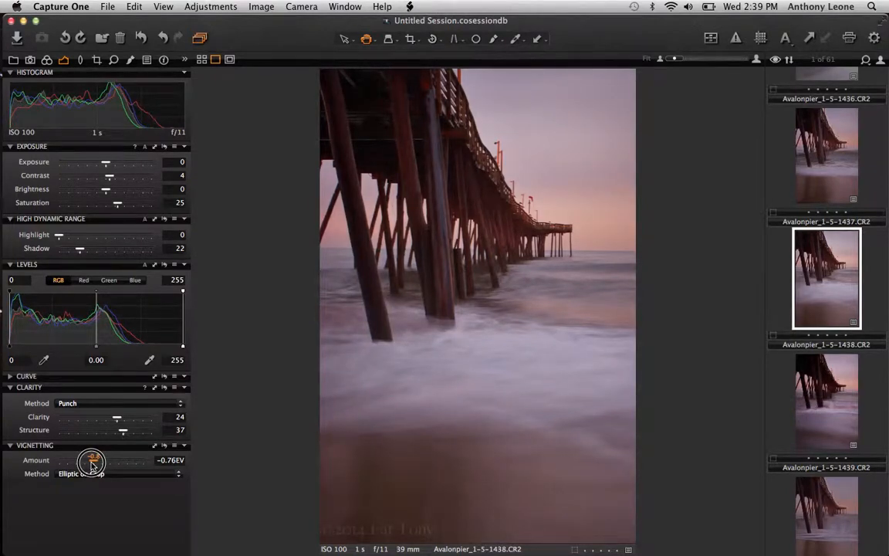
pyautogui.moveTo(91, 463); pyautogui.dragTo(91, 463)
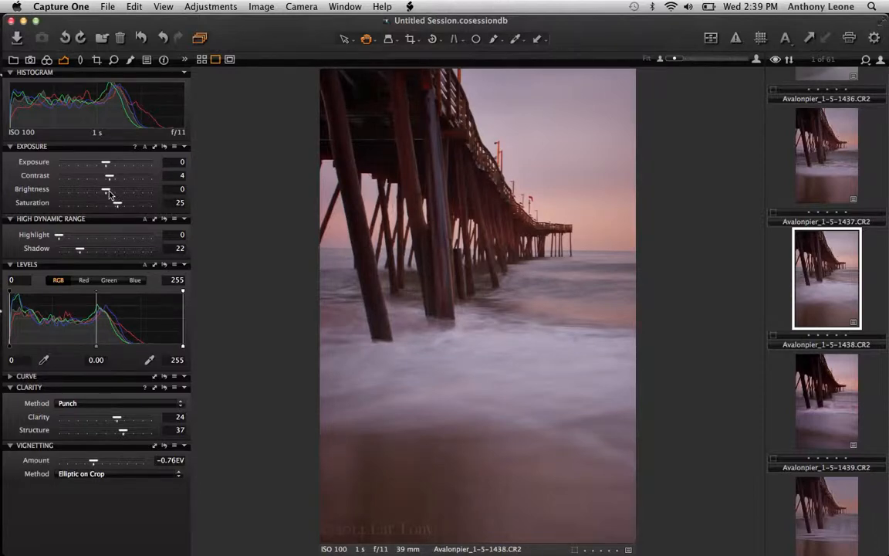
# - Lower the whole photo's Brightness to -5 and its Exposure to -0.28
pyautogui.moveTo(109, 194); pyautogui.dragTo(105, 194)
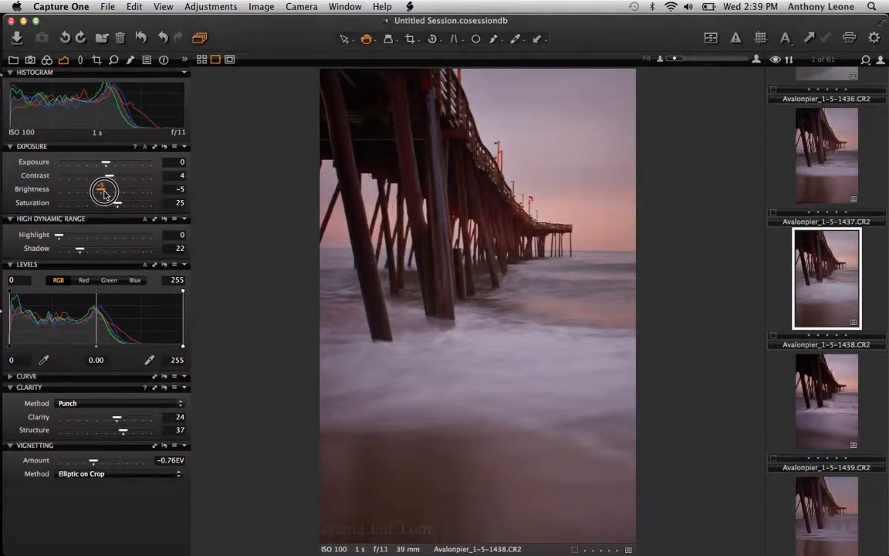
pyautogui.moveTo(105, 193); pyautogui.dragTo(105, 194)
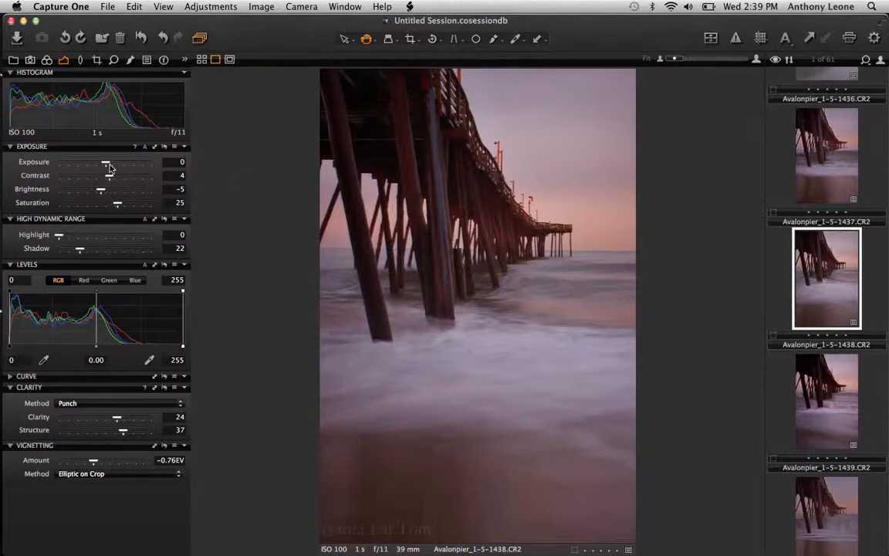
pyautogui.moveTo(108, 167); pyautogui.dragTo(106, 167)
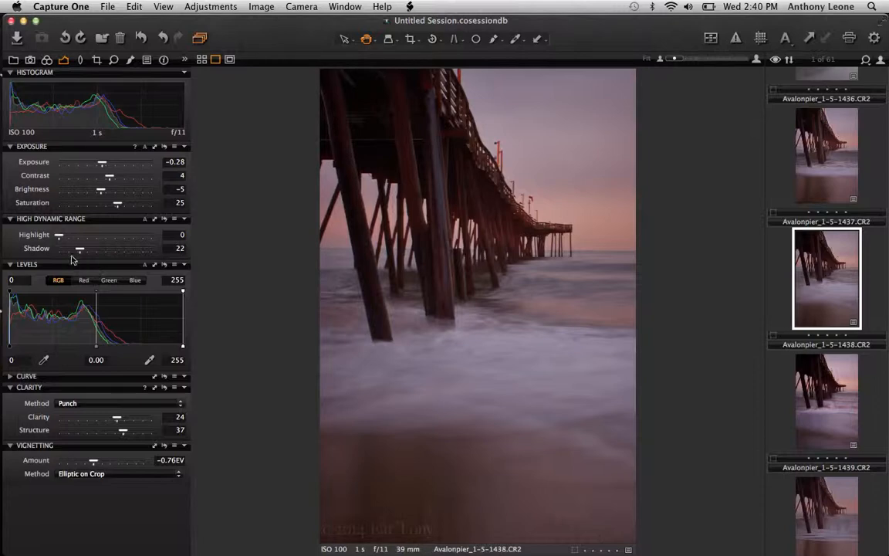
# - Set the High Dynamic Range recovery to Highlight 18 and Shadow 25
pyautogui.moveTo(79, 248)
pyautogui.mouseDown()
pyautogui.moveTo(91, 249)
pyautogui.moveTo(61, 239)
pyautogui.moveTo(76, 238)
pyautogui.mouseUp()
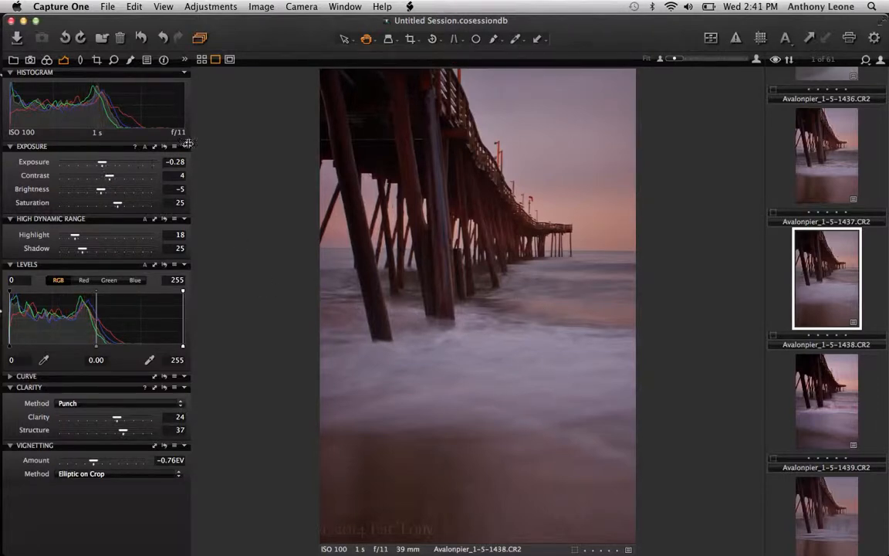
# - Add a local adjustment layer with a gradient mask running diagonally from the sky's upper-right corner to the pier's base, and hide the mask overlay
pyautogui.click(130, 59)
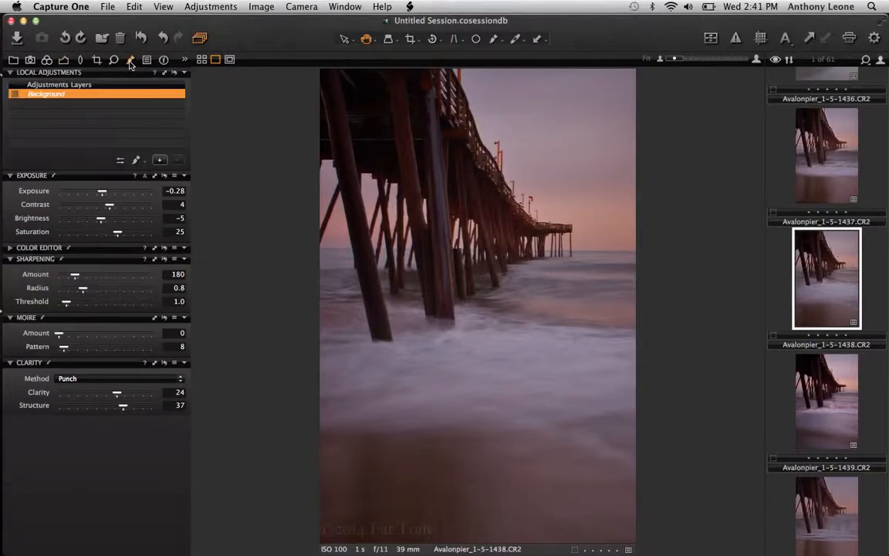
pyautogui.click(160, 160)
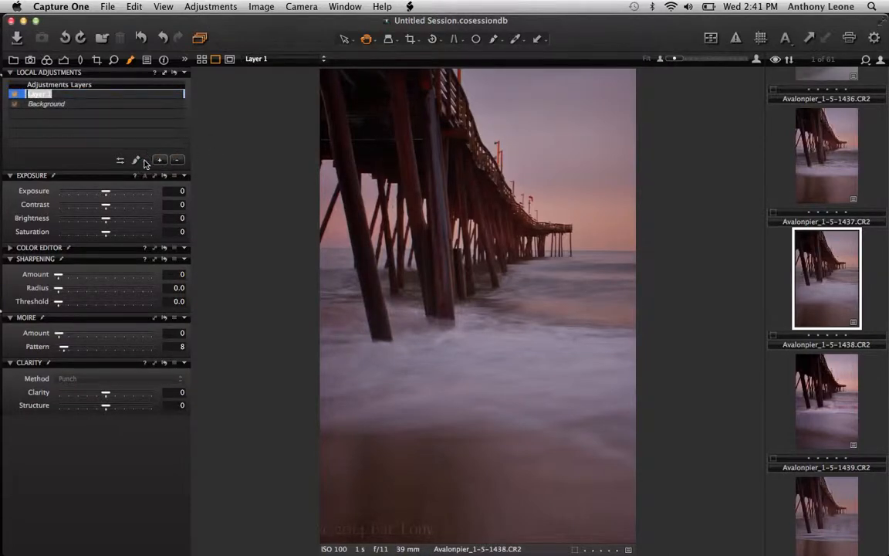
pyautogui.click(144, 162)
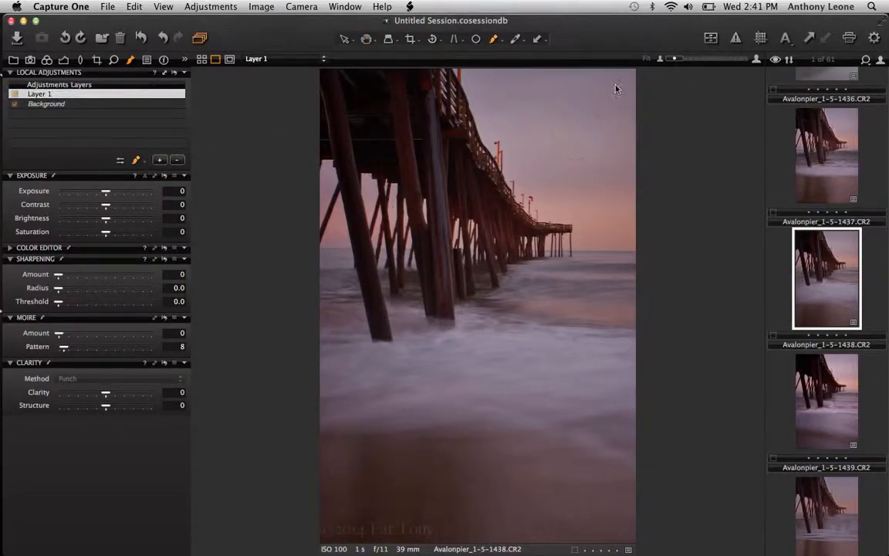
pyautogui.click(136, 161)
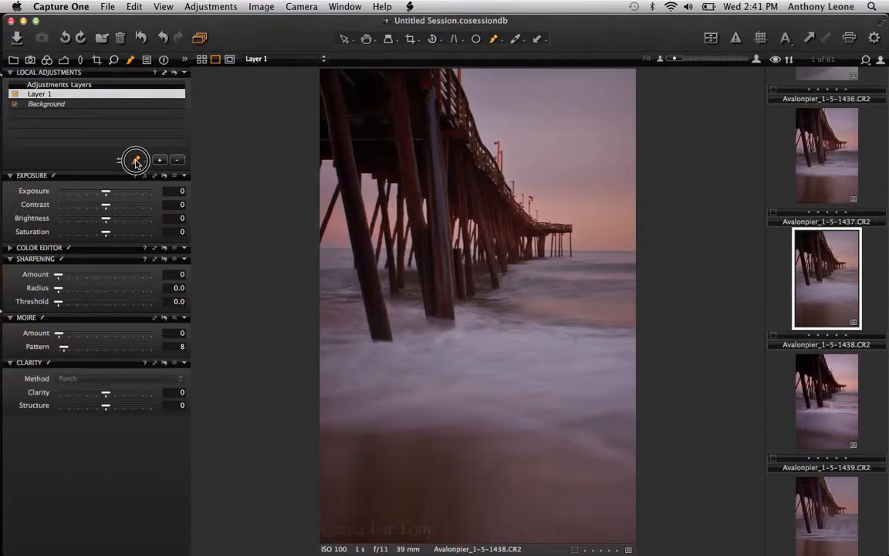
pyautogui.moveTo(136, 162); pyautogui.dragTo(168, 196)
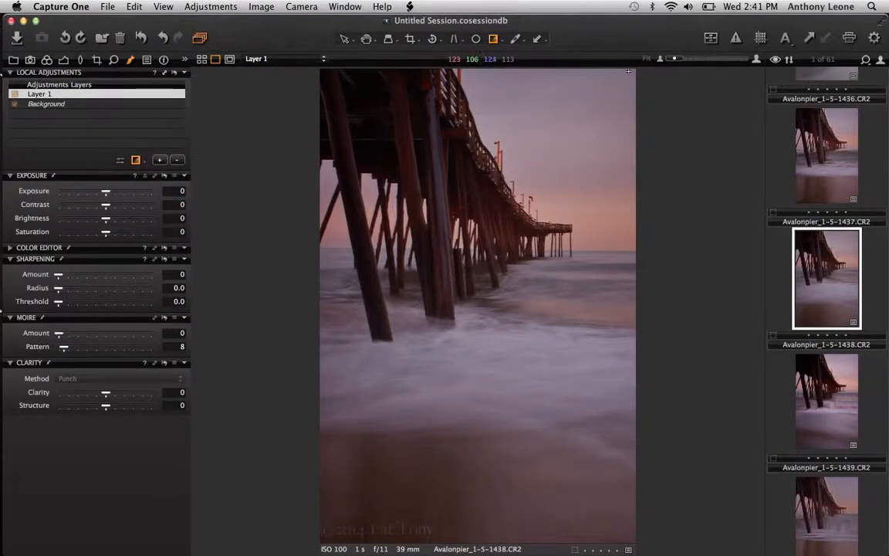
pyautogui.moveTo(633, 71); pyautogui.dragTo(469, 279)
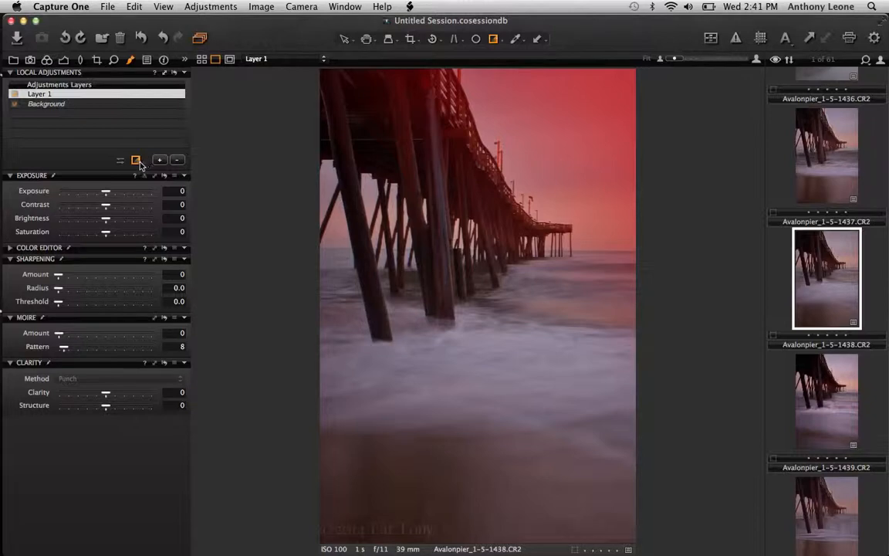
pyautogui.moveTo(139, 164)
pyautogui.mouseDown()
pyautogui.moveTo(157, 171)
pyautogui.moveTo(187, 228)
pyautogui.mouseUp()
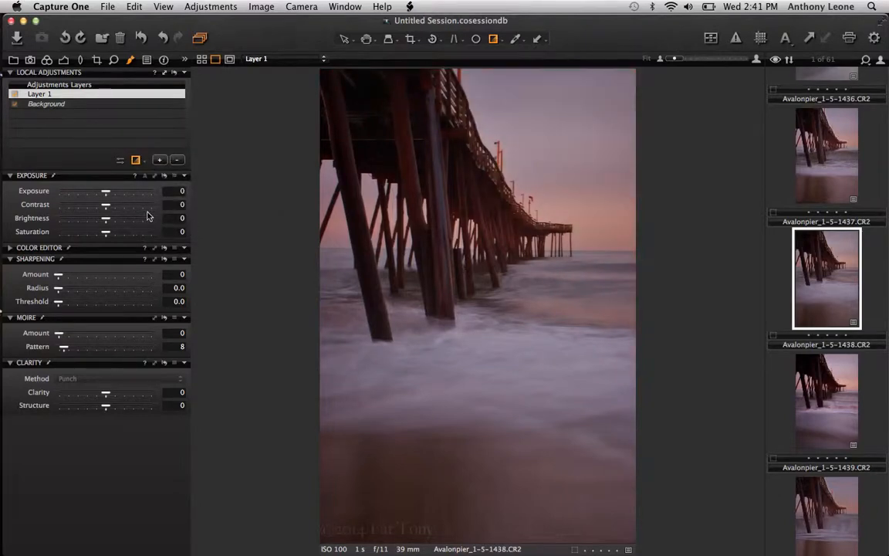
# - Darken the sky layer to an Exposure of -0.65 and raise its Saturation
pyautogui.click(108, 192)
pyautogui.moveTo(108, 192); pyautogui.dragTo(102, 195)
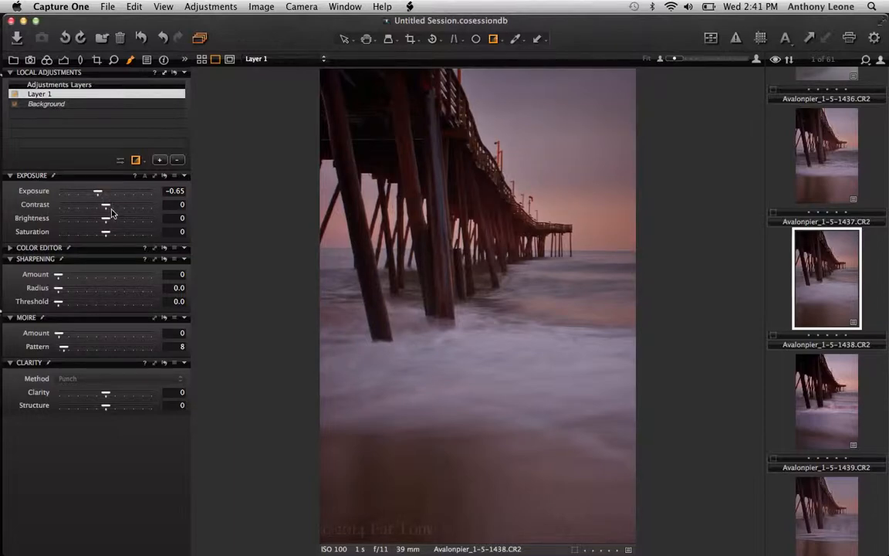
pyautogui.moveTo(106, 231); pyautogui.dragTo(126, 236)
# - Add a second adjustment layer with a gradient mask rising from the photo's bottom edge to the upper part of the pier
pyautogui.click(160, 159)
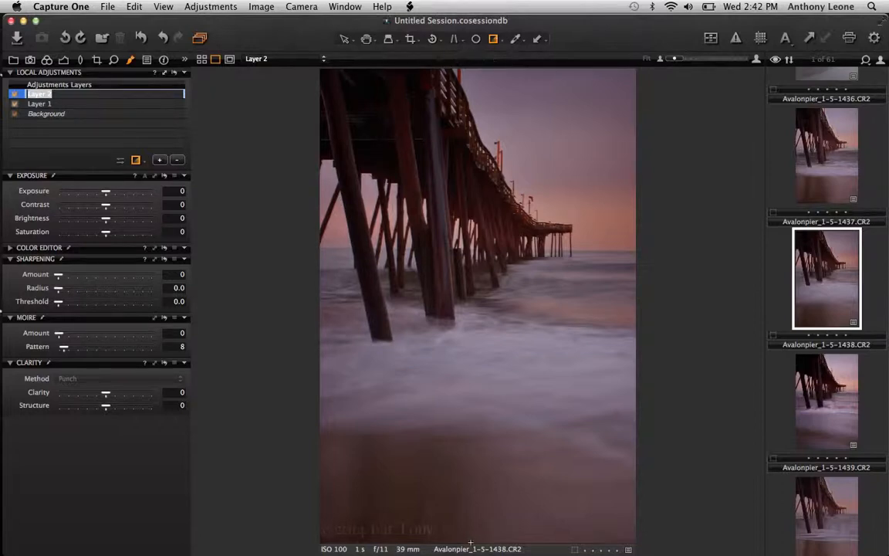
pyautogui.press('Return')
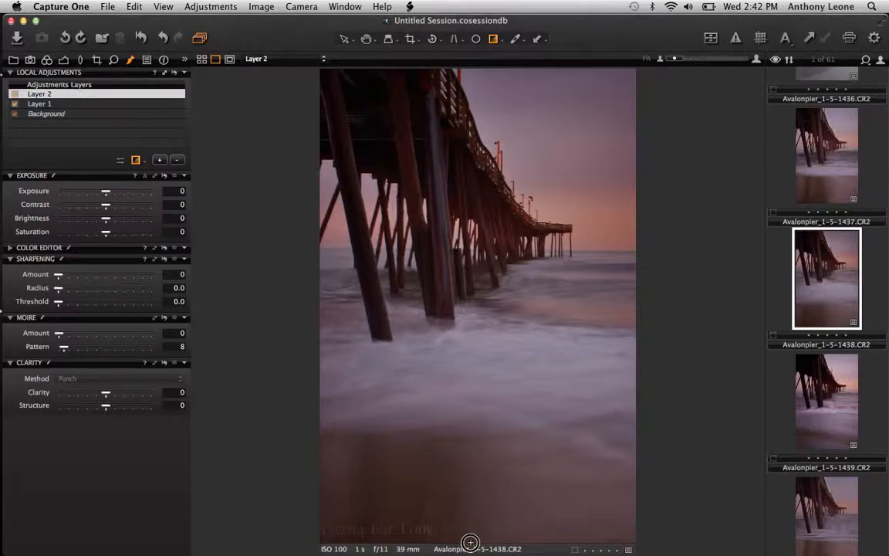
pyautogui.moveTo(470, 543); pyautogui.dragTo(467, 144)
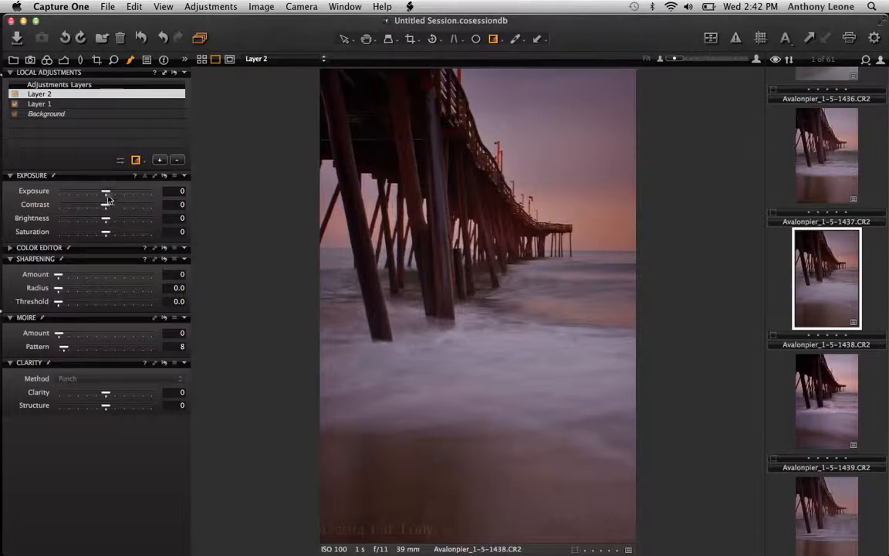
# - Set the foreground gradient layer's Exposure to 0.26 and Saturation to 37
pyautogui.moveTo(106, 191); pyautogui.dragTo(109, 195)
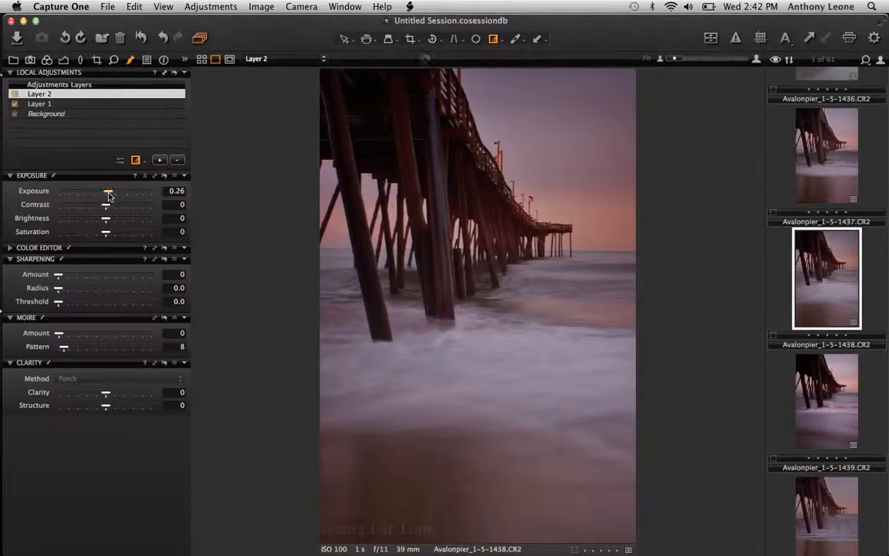
pyautogui.moveTo(107, 234); pyautogui.dragTo(122, 232)
# - Set the foreground gradient layer's Clarity to 22 and Structure to 14
pyautogui.moveTo(109, 395); pyautogui.dragTo(115, 393)
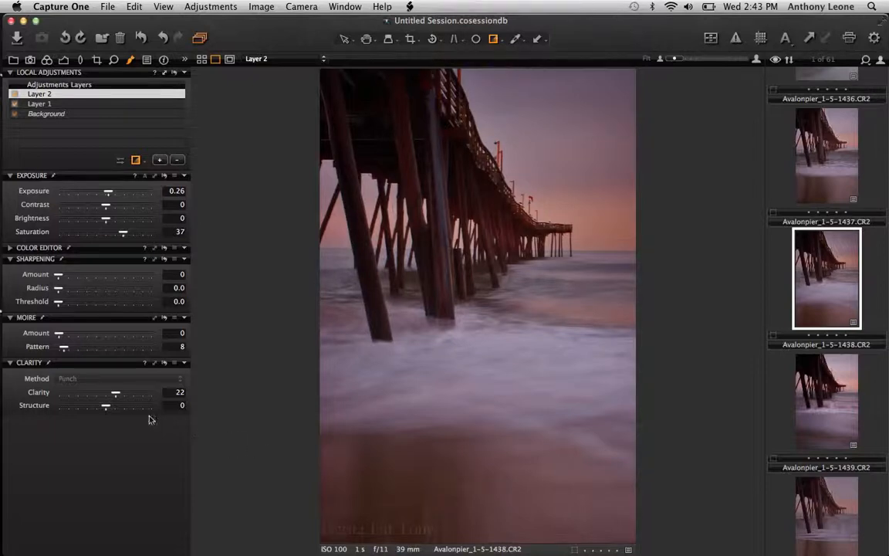
pyautogui.moveTo(107, 405); pyautogui.dragTo(113, 406)
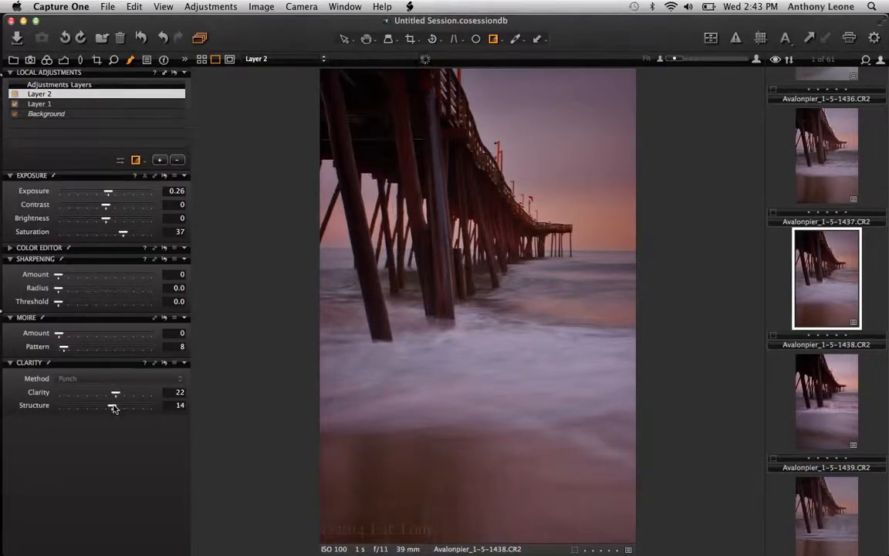